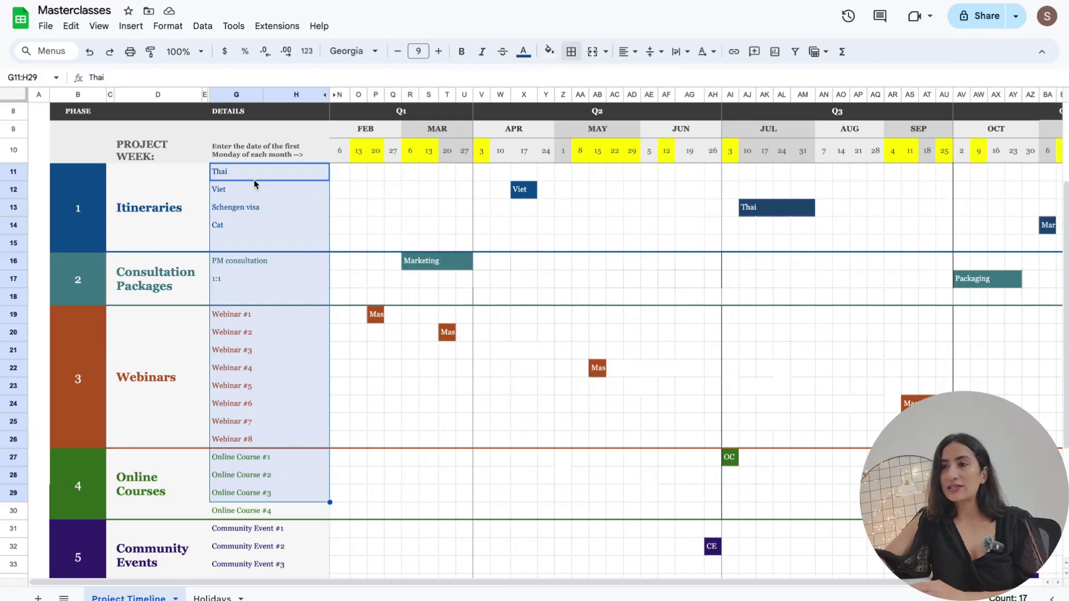
Highlight the Masterclasses timeline's phase names, month labels and week start dates, scrolling through the sheet
drag(150, 207, 152, 563)
drag(255, 207, 255, 574)
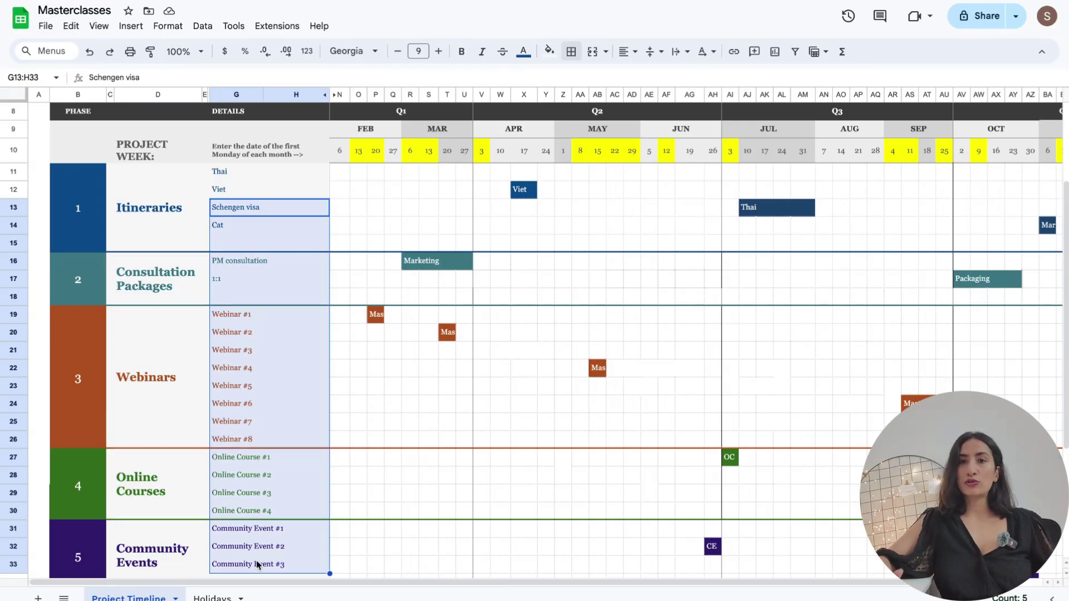
drag(365, 129, 1058, 129)
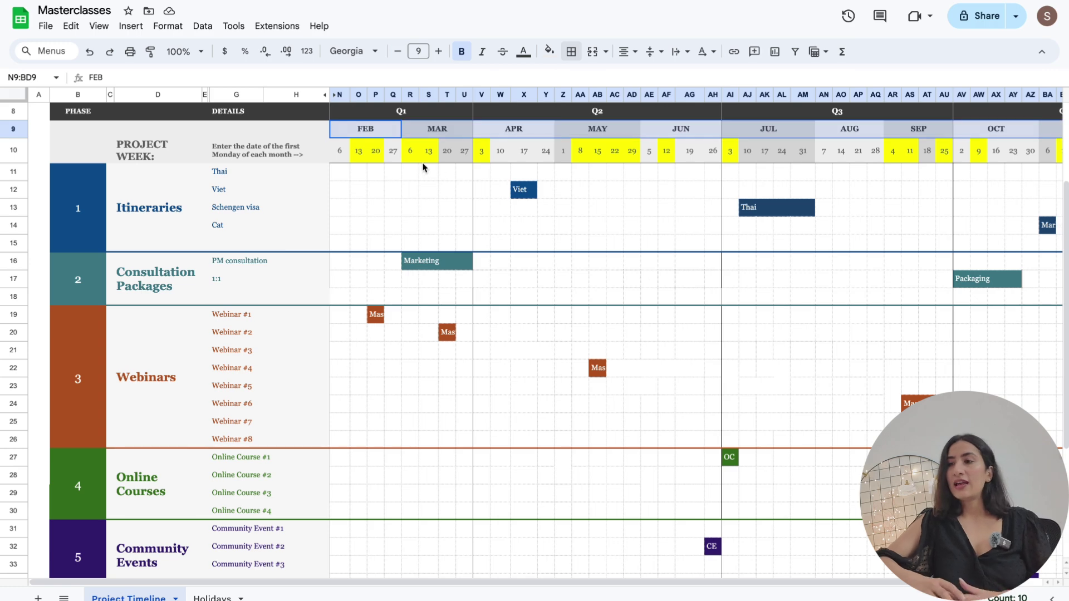
drag(375, 151, 685, 149)
click(689, 189)
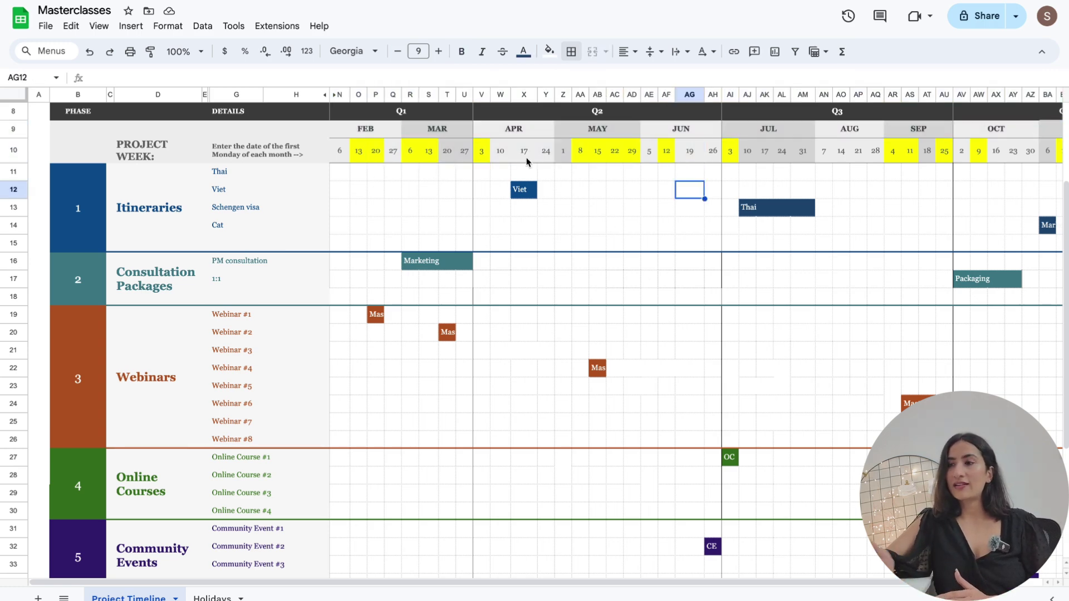
scroll(516, 350, down, 2)
scroll(516, 355, down, 2)
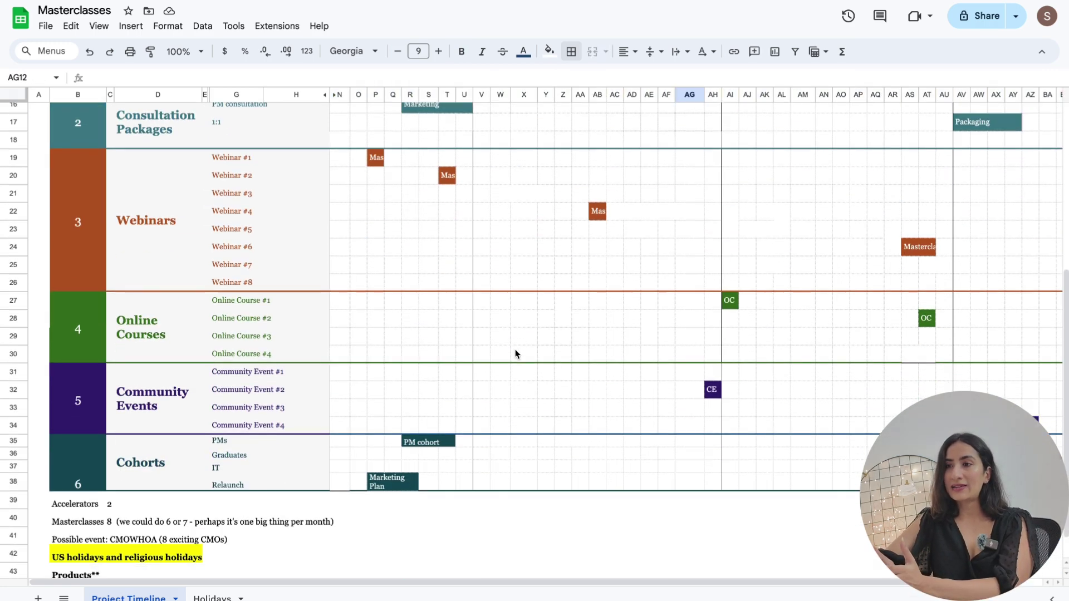
scroll(516, 355, up, 6)
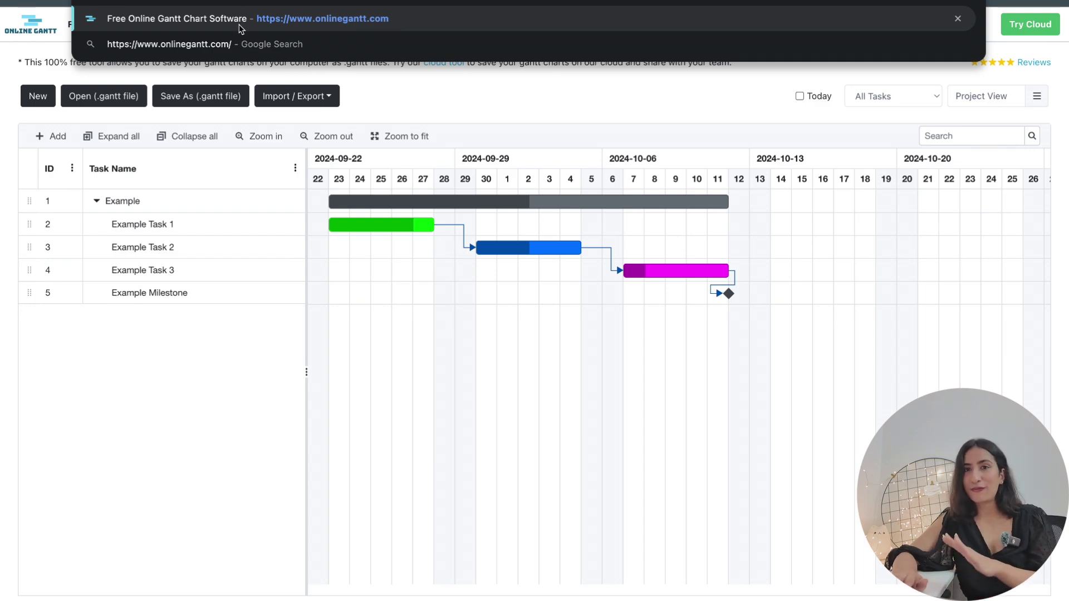
Load the Online Gantt chart and start editing the Example Task 1 and Example Milestone names
key(Return)
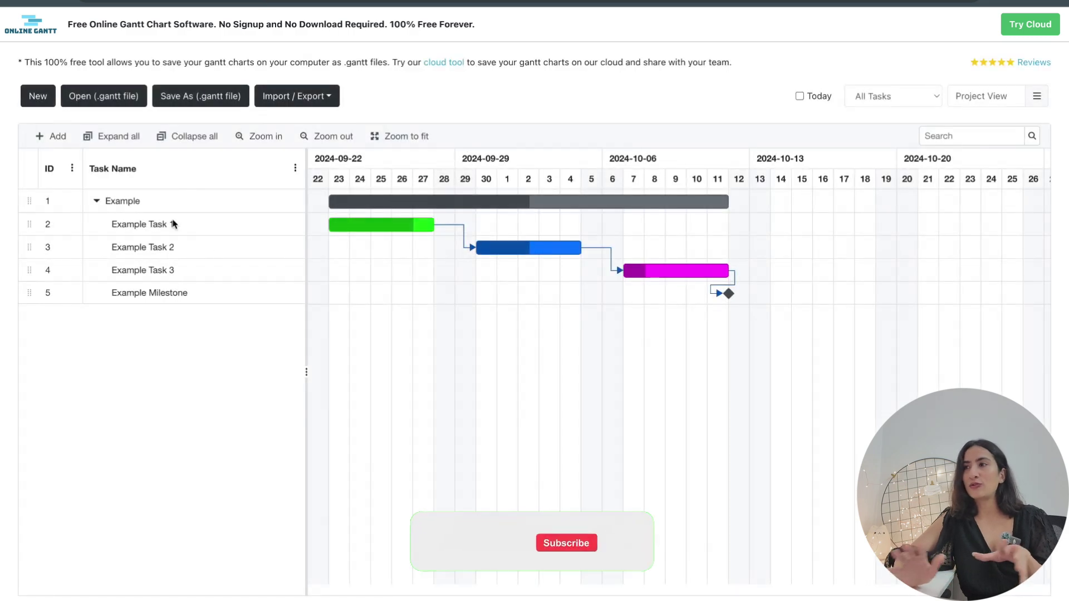
mouse_move(503, 255)
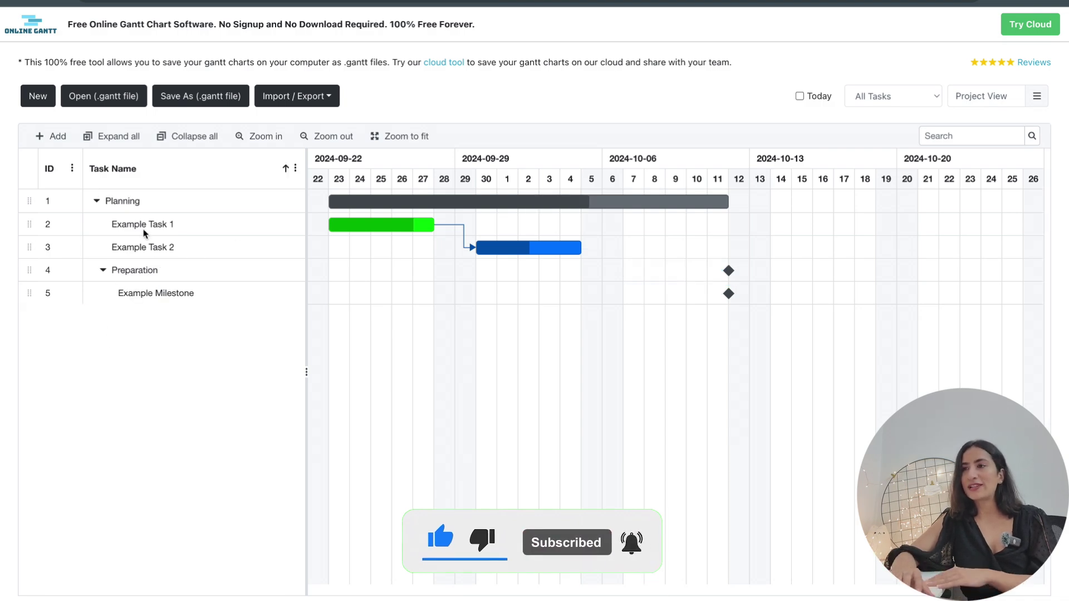
click(145, 225)
click(145, 225)
click(132, 295)
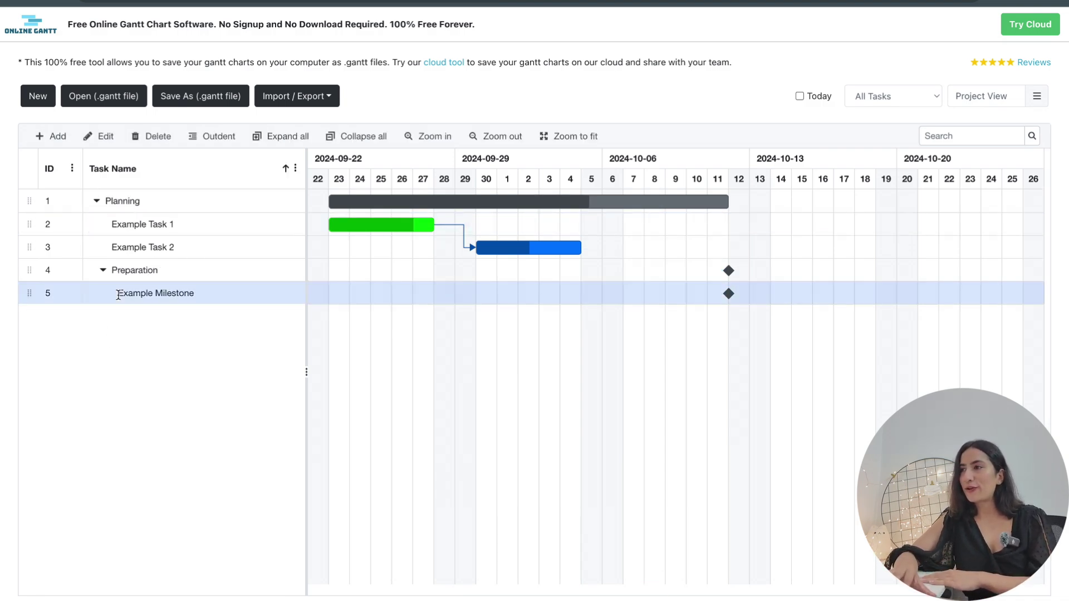
click(134, 297)
click(134, 297)
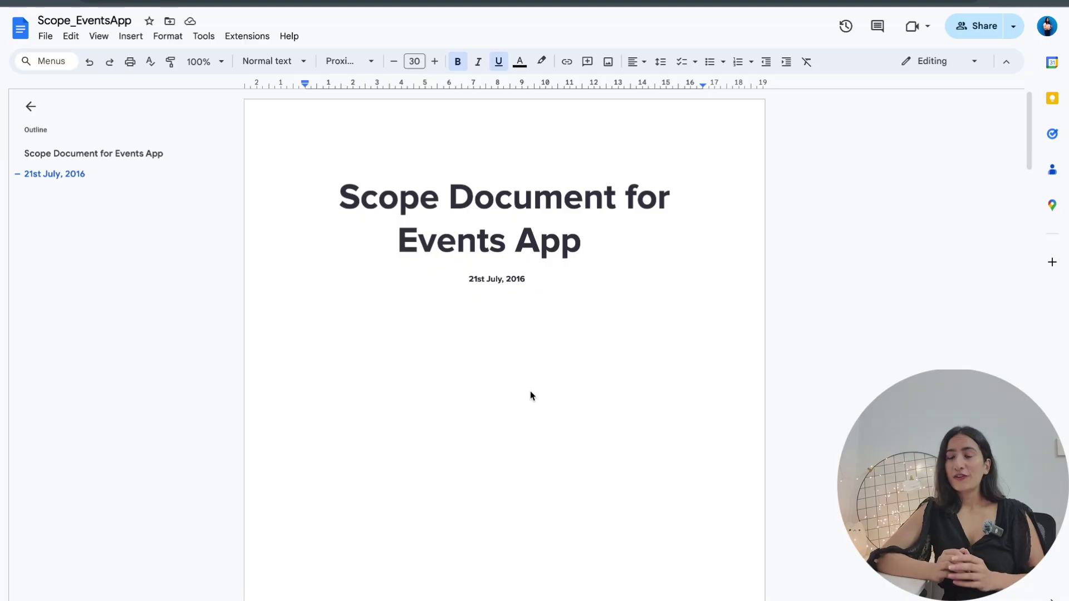
scroll(530, 393, down, 10)
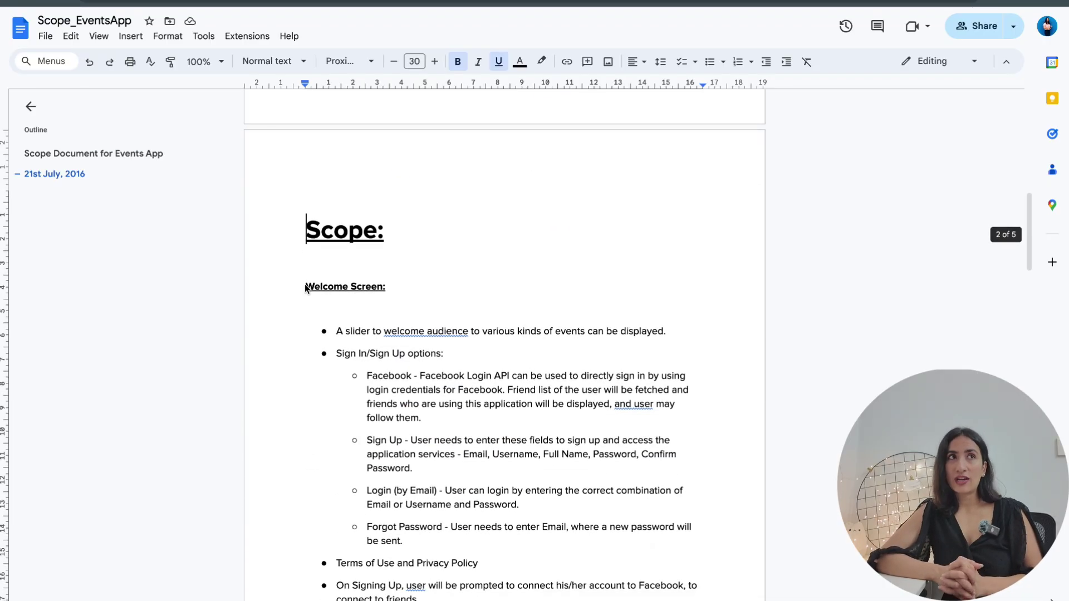
drag(306, 289, 462, 516)
scroll(462, 518, down, 2)
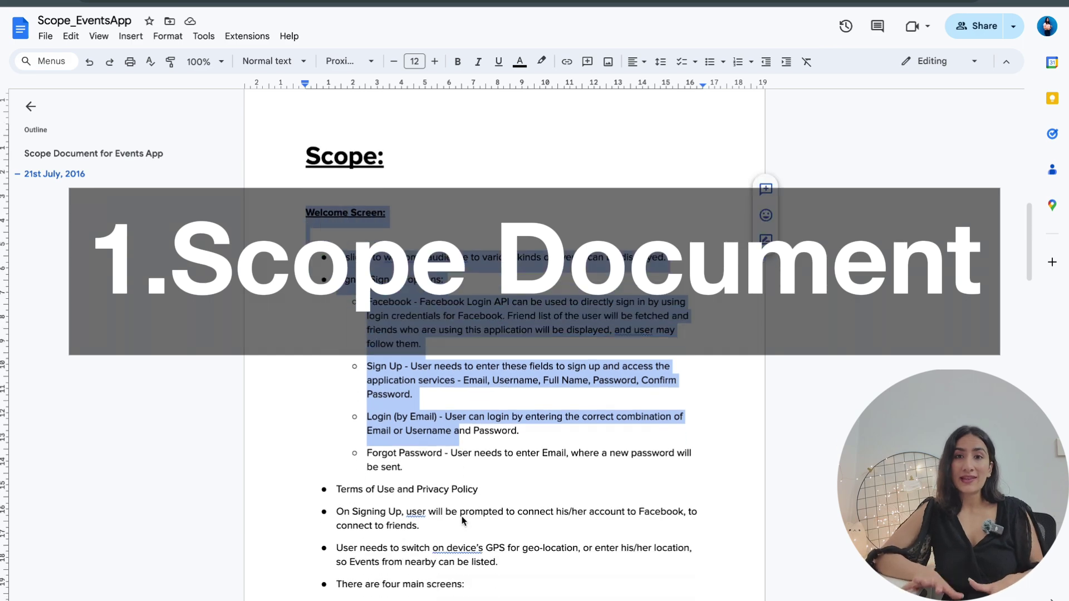
scroll(462, 516, down, 4)
click(462, 516)
scroll(458, 479, down, 6)
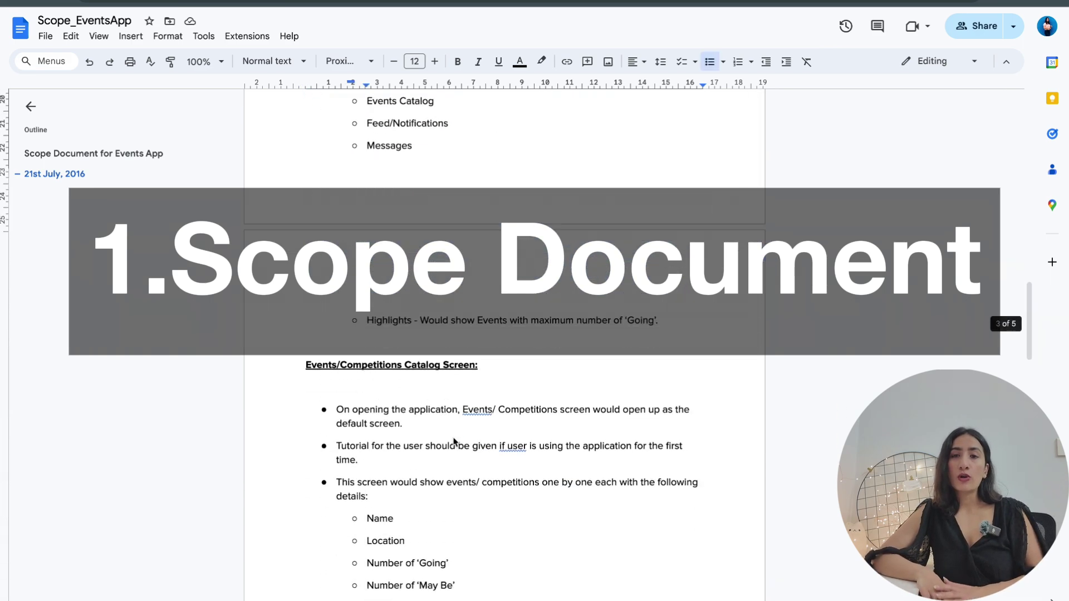
scroll(454, 440, down, 11)
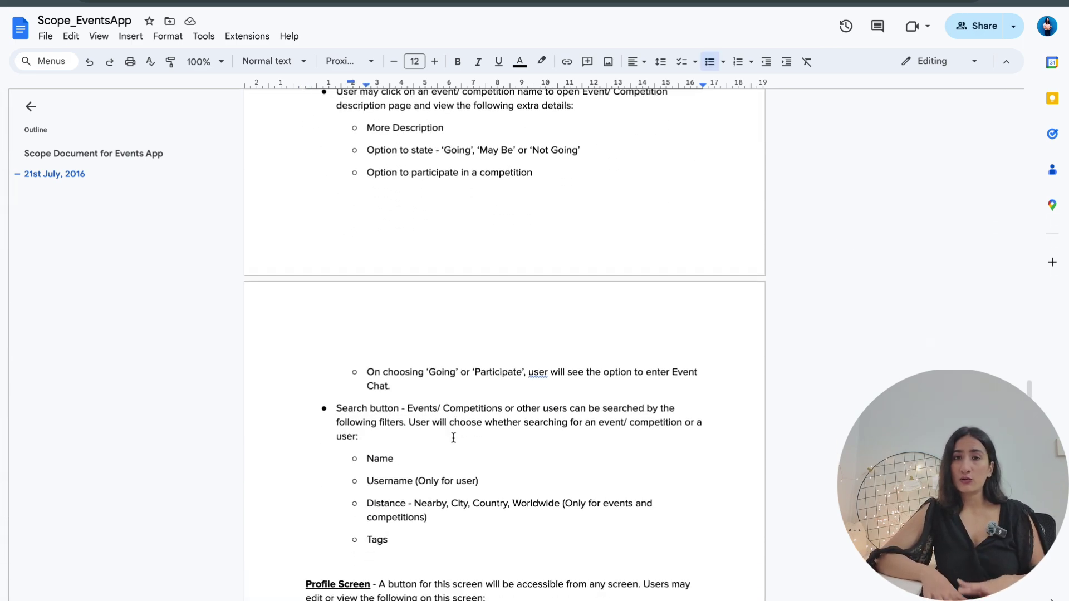
scroll(454, 438, down, 8)
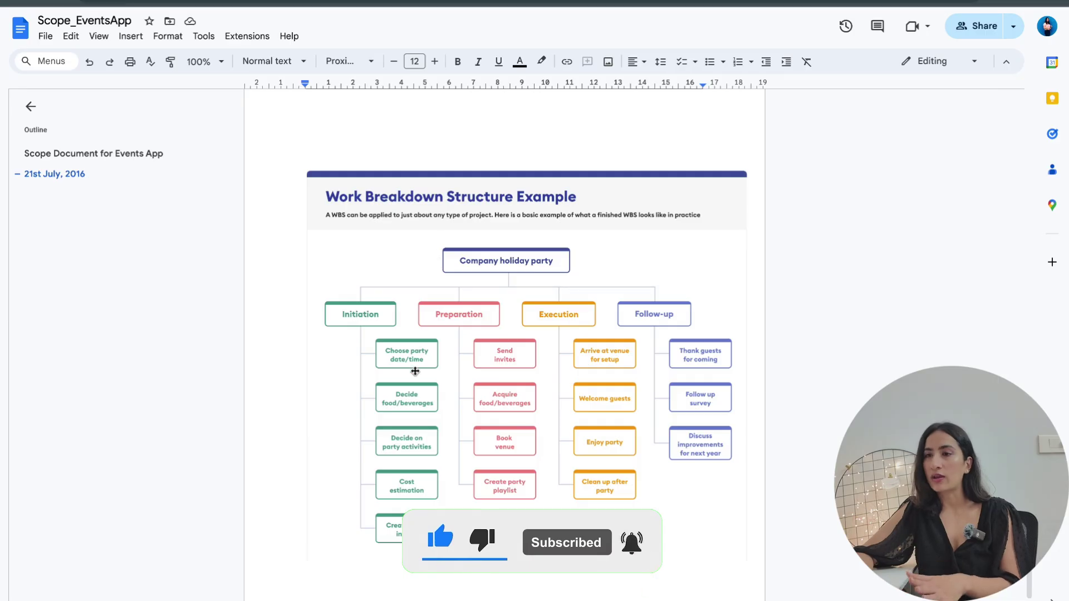
Scroll to the Work Breakdown Structure diagram in Scope_EventsApp and back up
scroll(415, 372, down, 1)
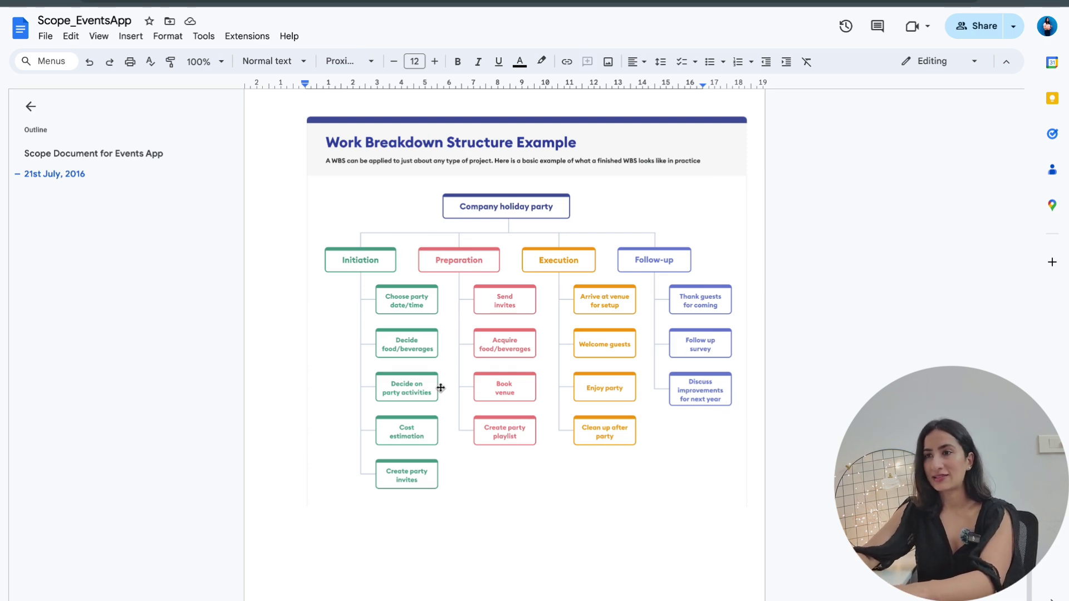
scroll(440, 388, up, 1)
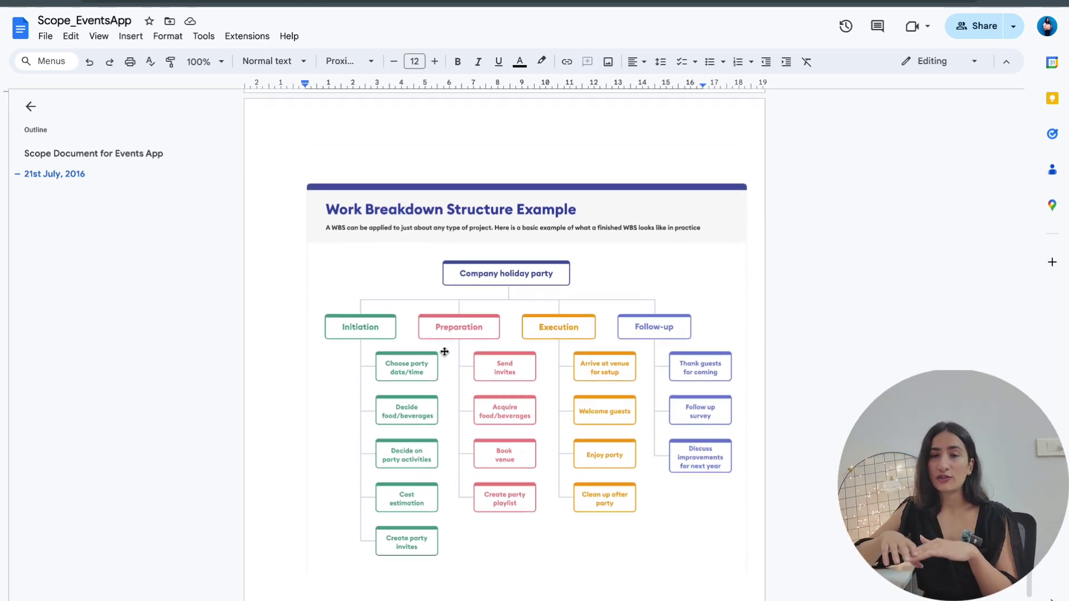
scroll(444, 351, up, 2)
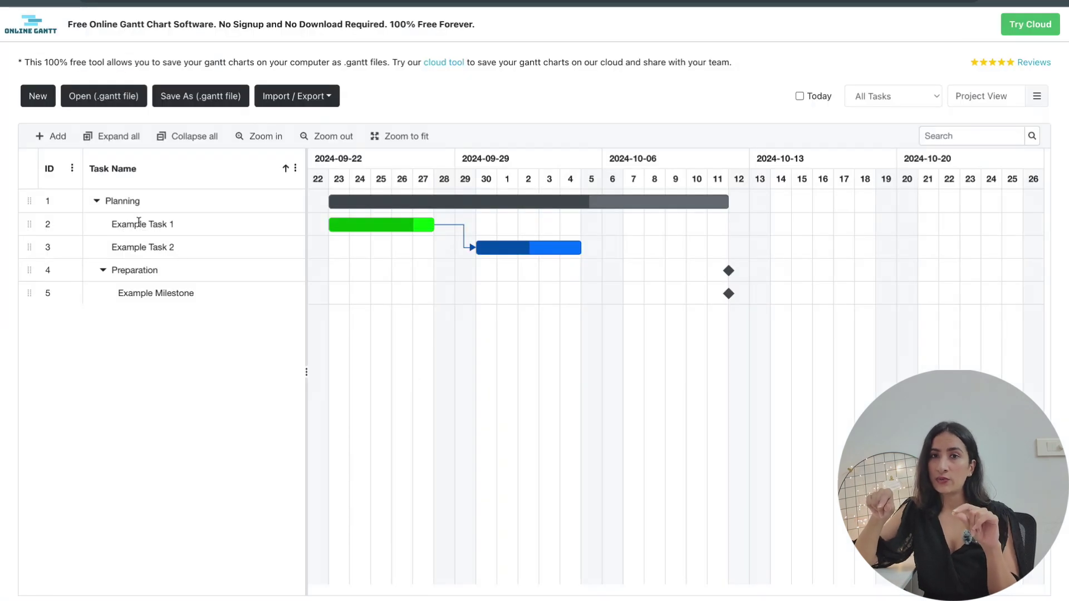
Open the Example Task 1 and Example Milestone names for editing
click(142, 223)
click(145, 225)
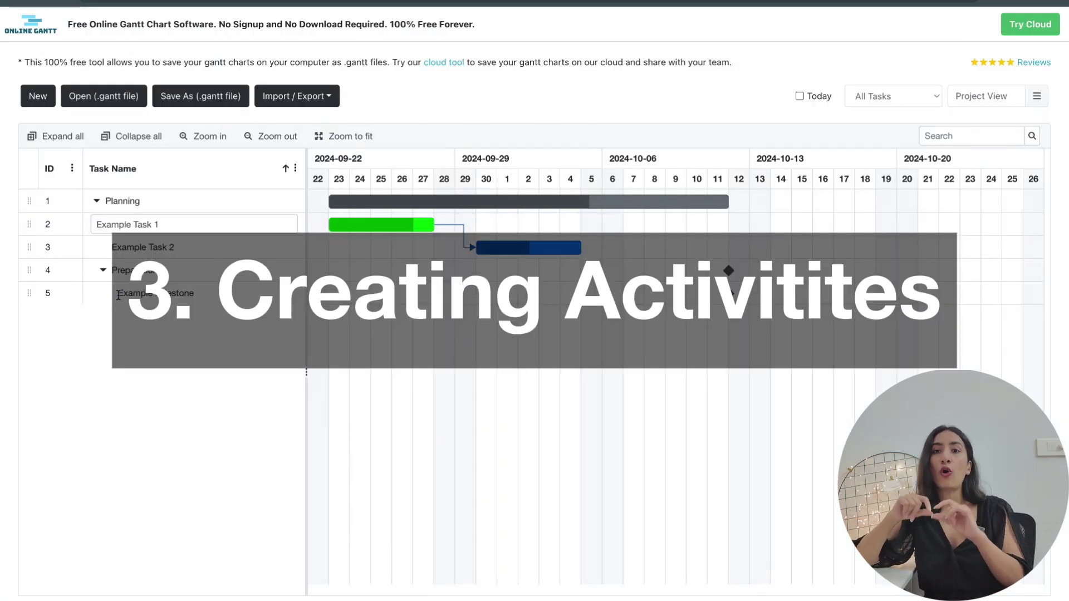
click(134, 294)
click(134, 294)
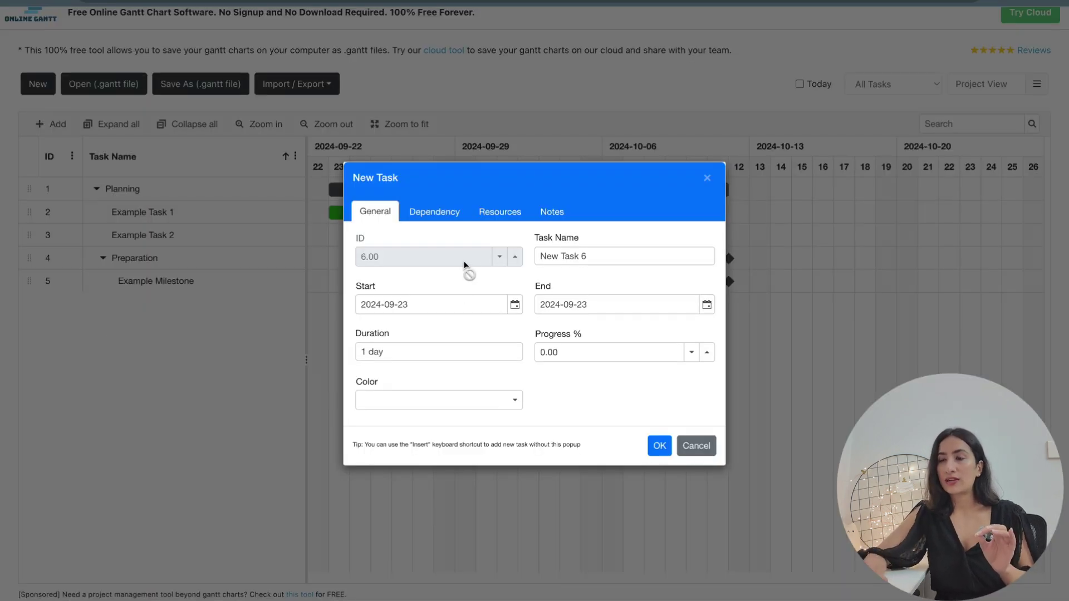
Add a Party activities task and move it to the bottom of the task list
triple_click(583, 257)
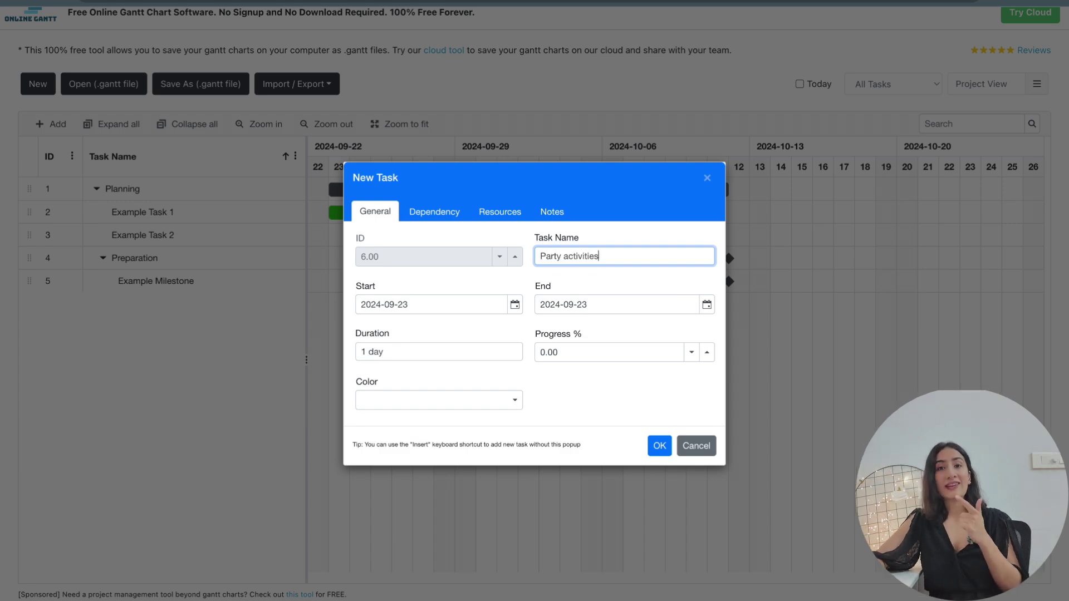
click(658, 446)
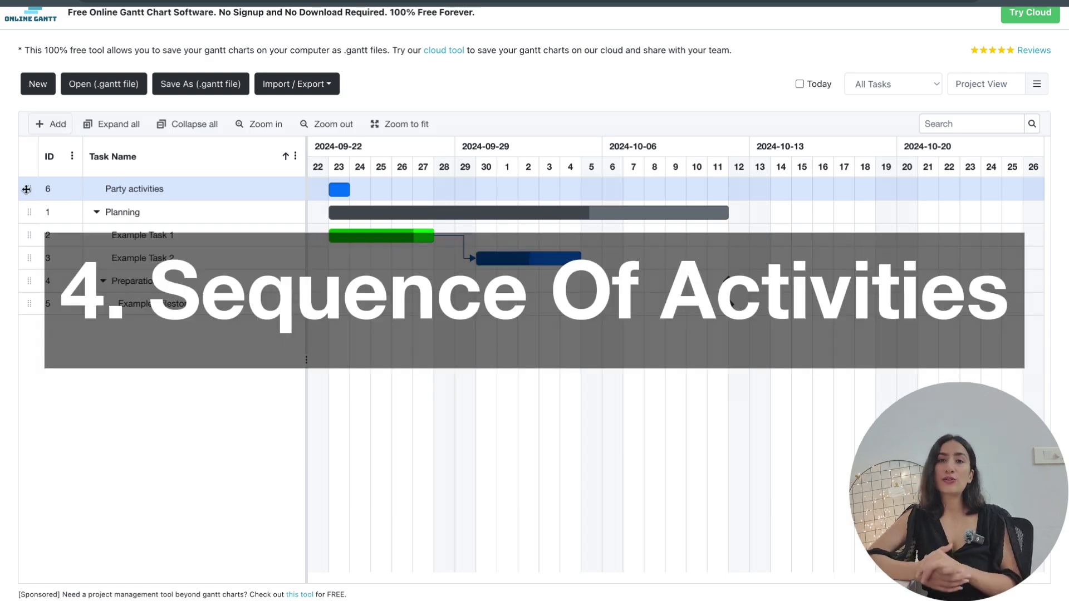
drag(29, 190, 34, 298)
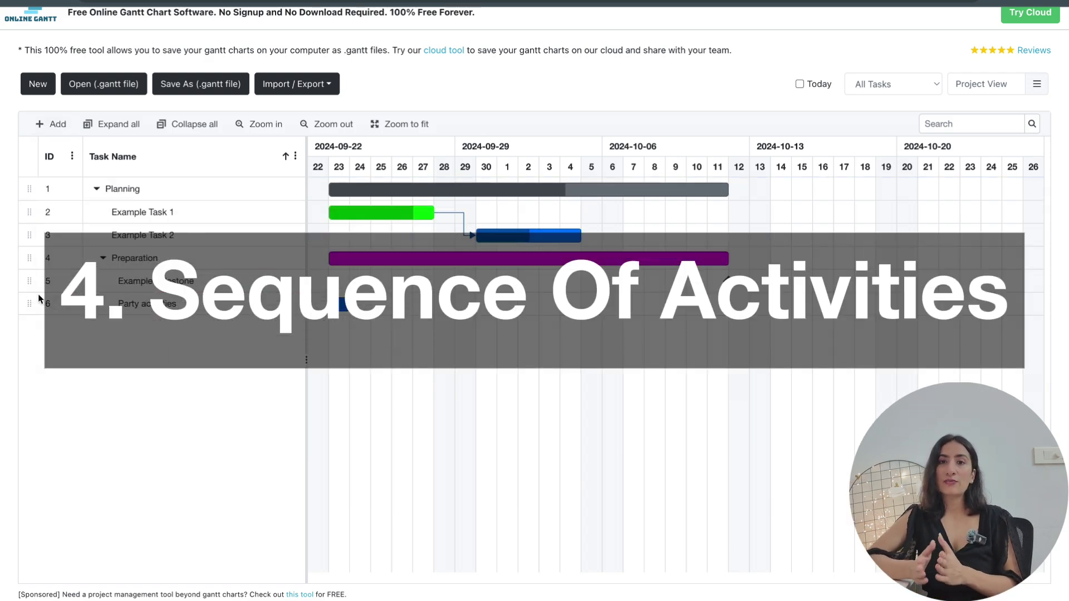
click(97, 304)
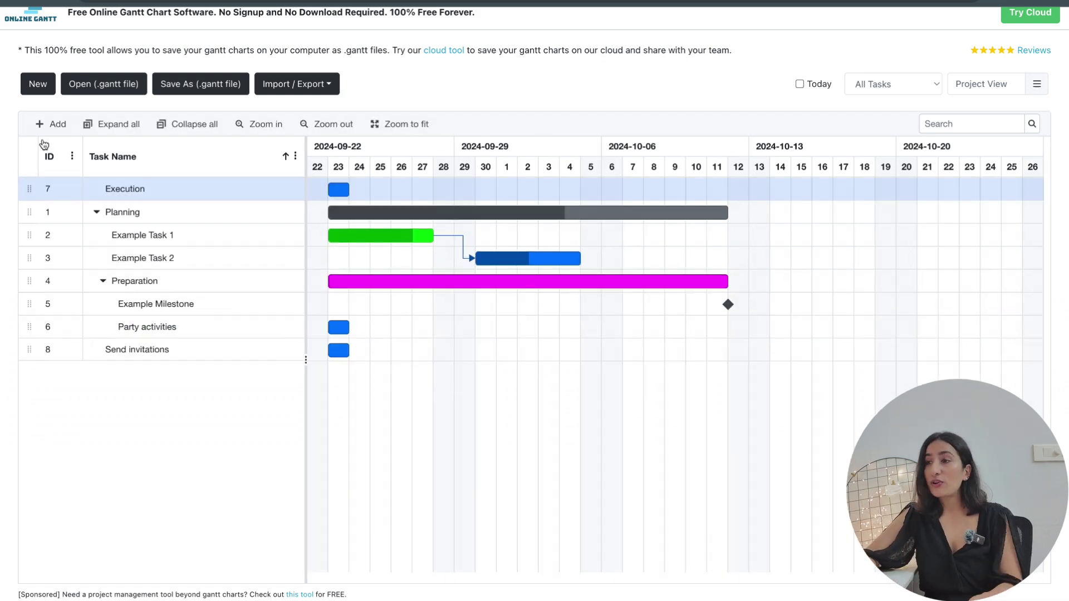
click(38, 84)
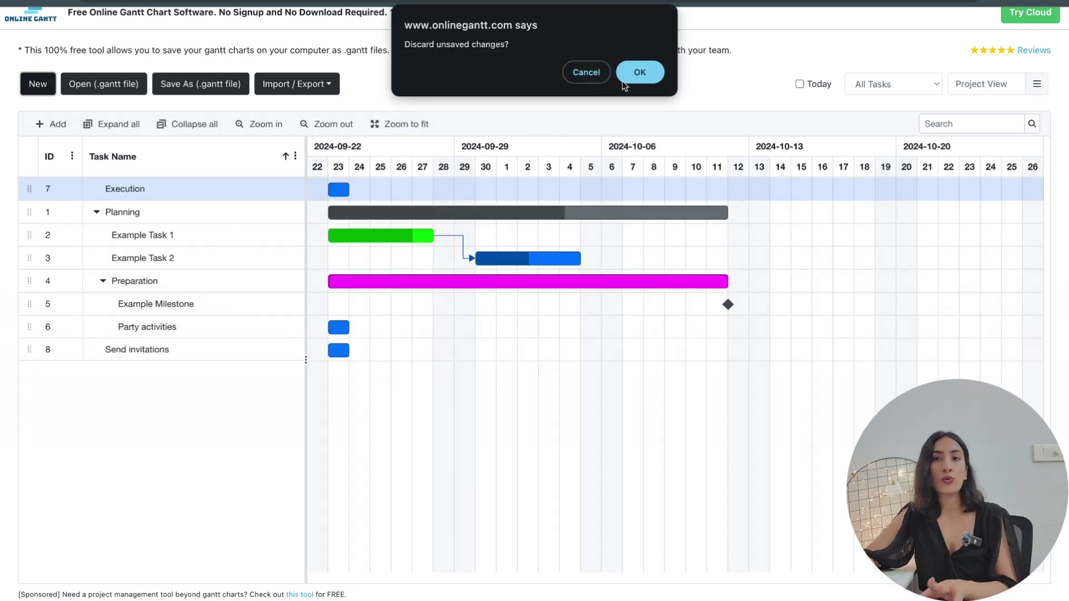
Keep the current chart and add new tasks Book Venue, Organize caterers and Giveaway
click(579, 74)
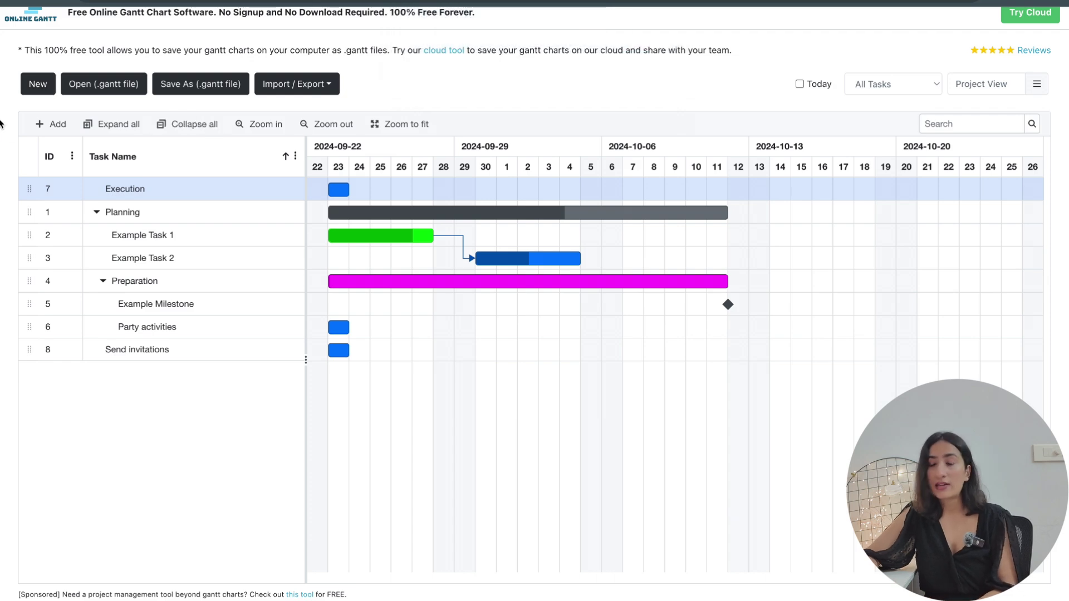
click(57, 124)
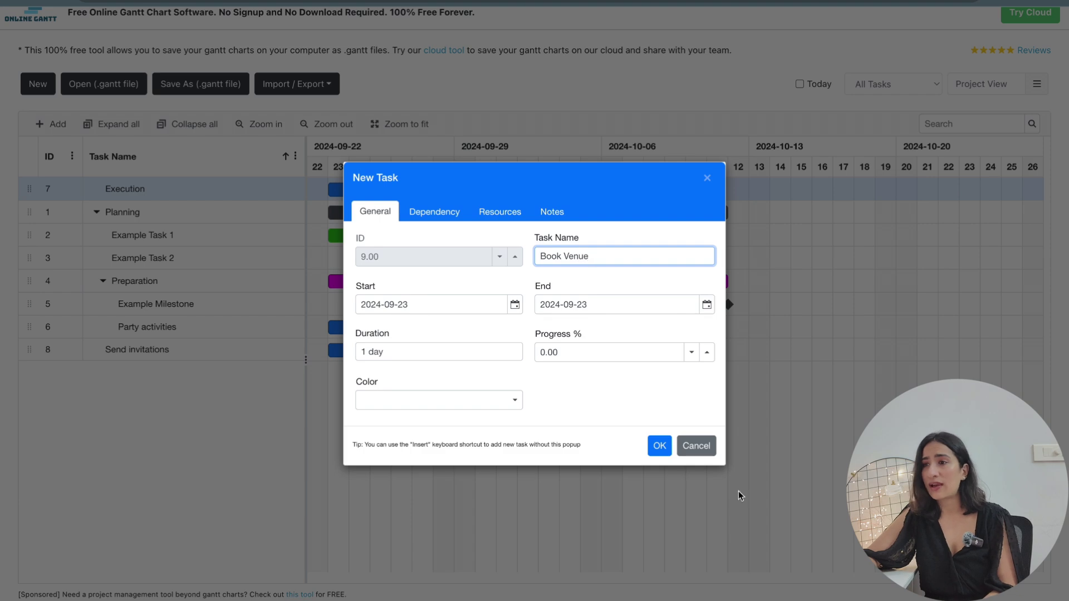
click(661, 446)
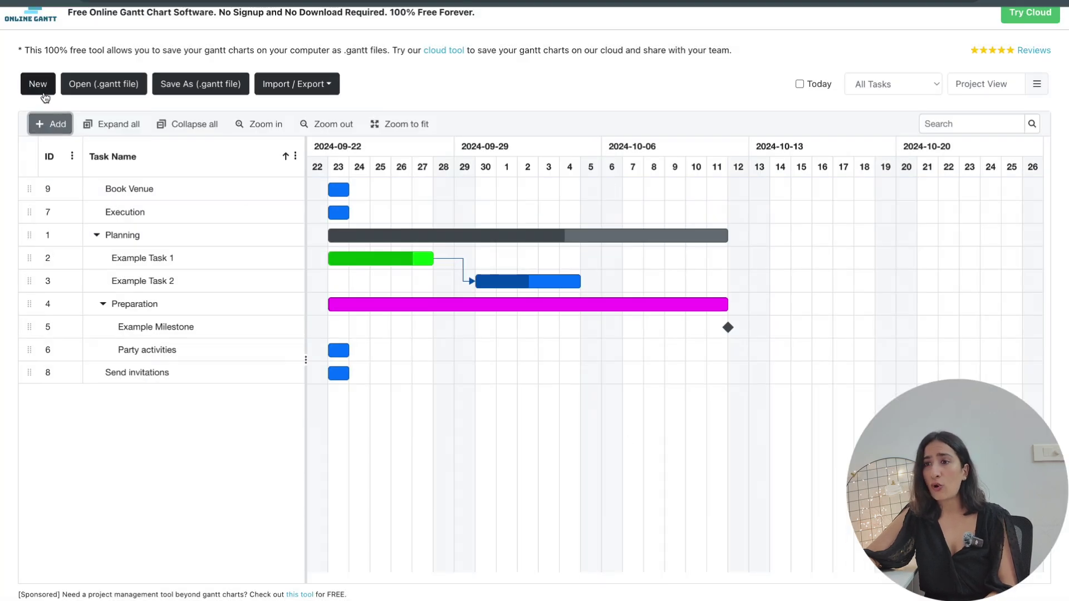
key(Return)
triple_click(643, 257)
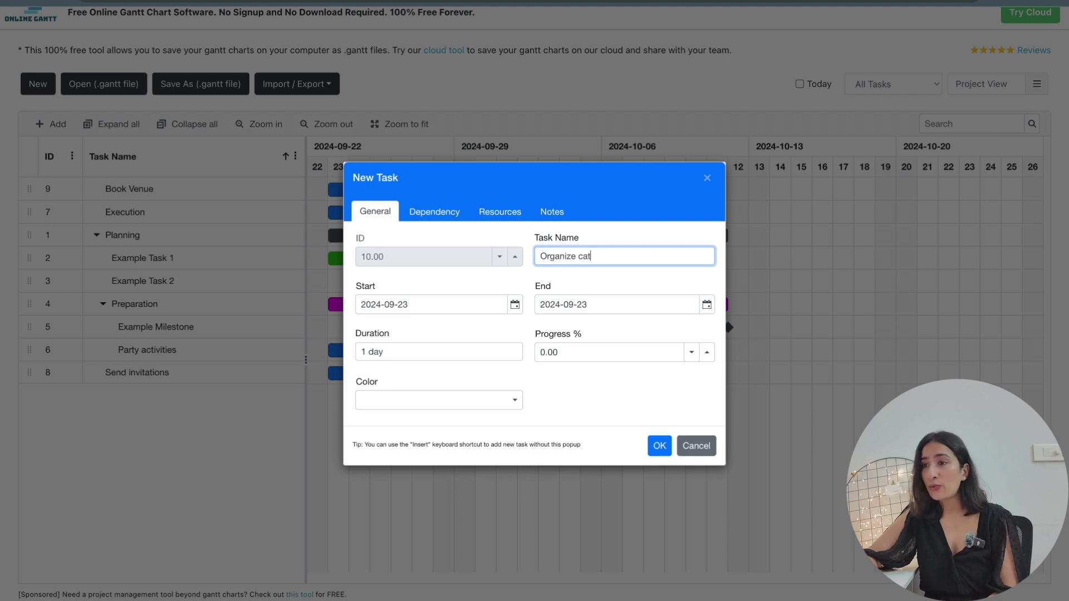
click(664, 450)
click(62, 129)
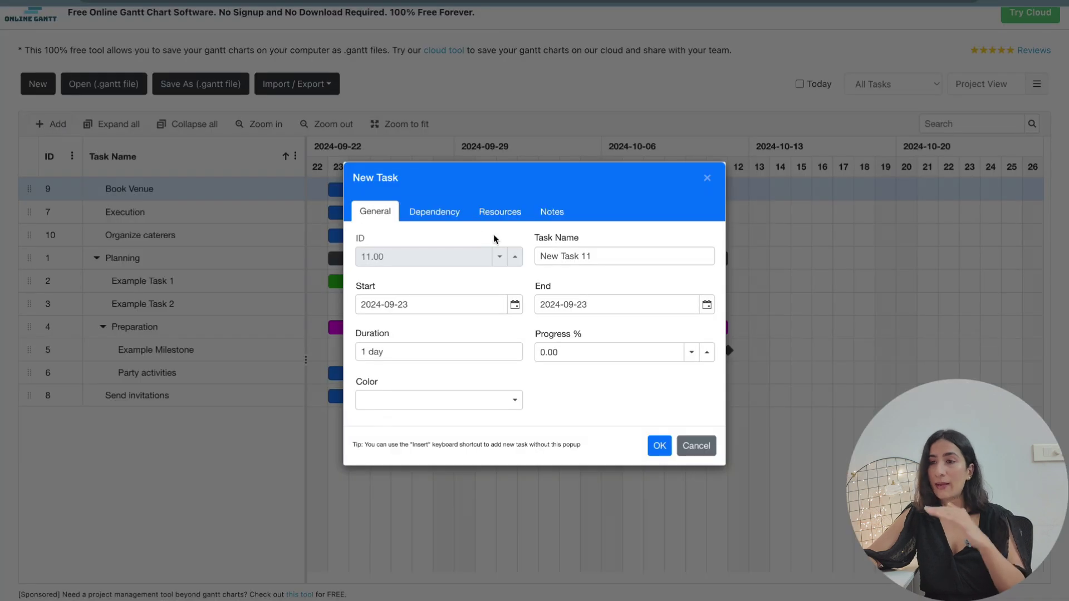
triple_click(574, 250)
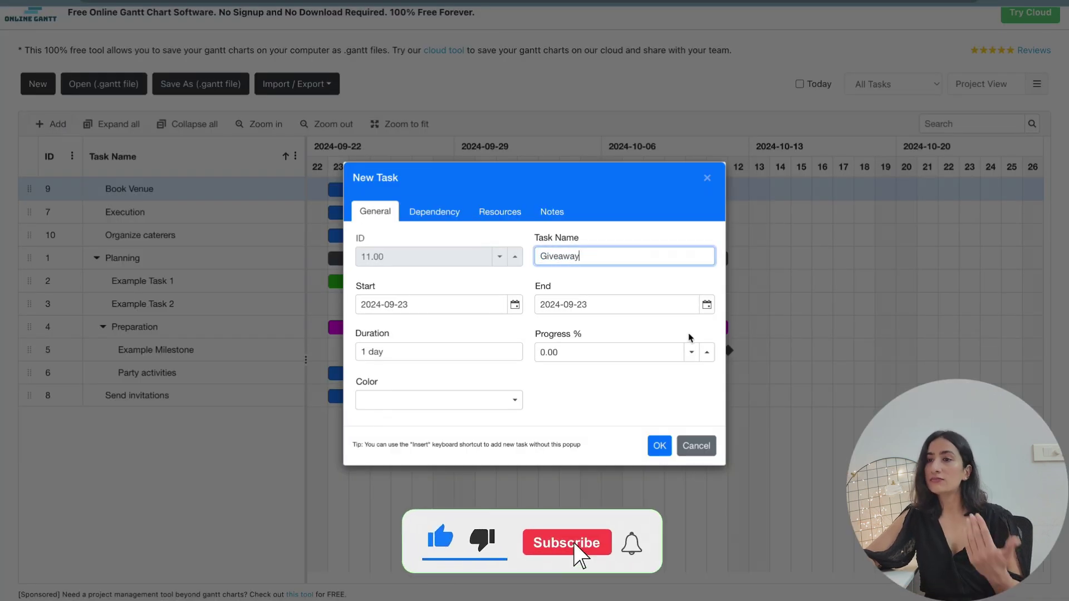
click(658, 446)
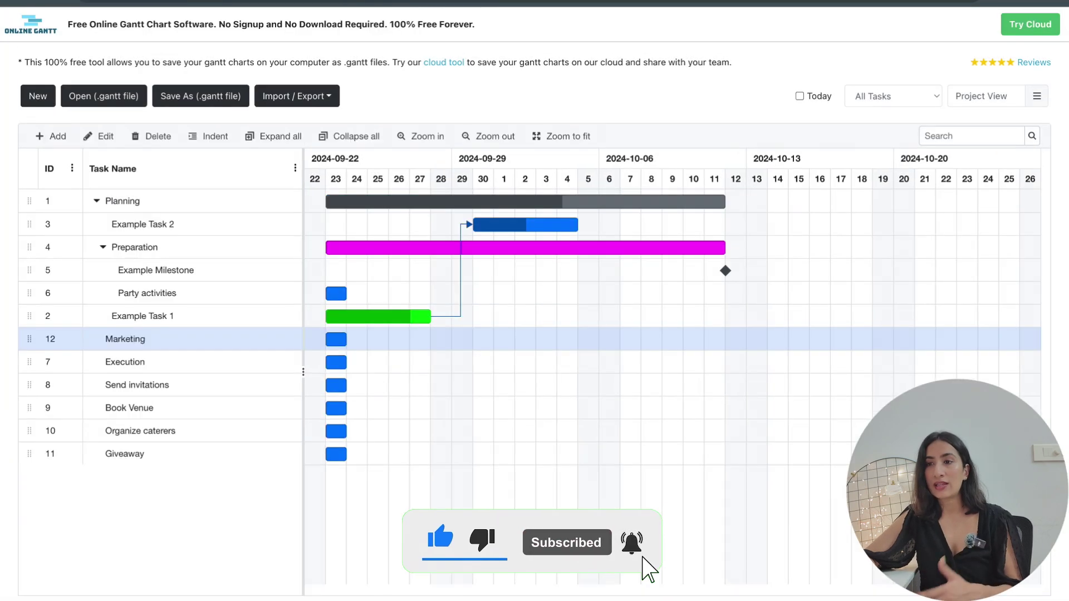
Add a child task under Marketing and name it 'Online marketing'
click(143, 245)
click(150, 348)
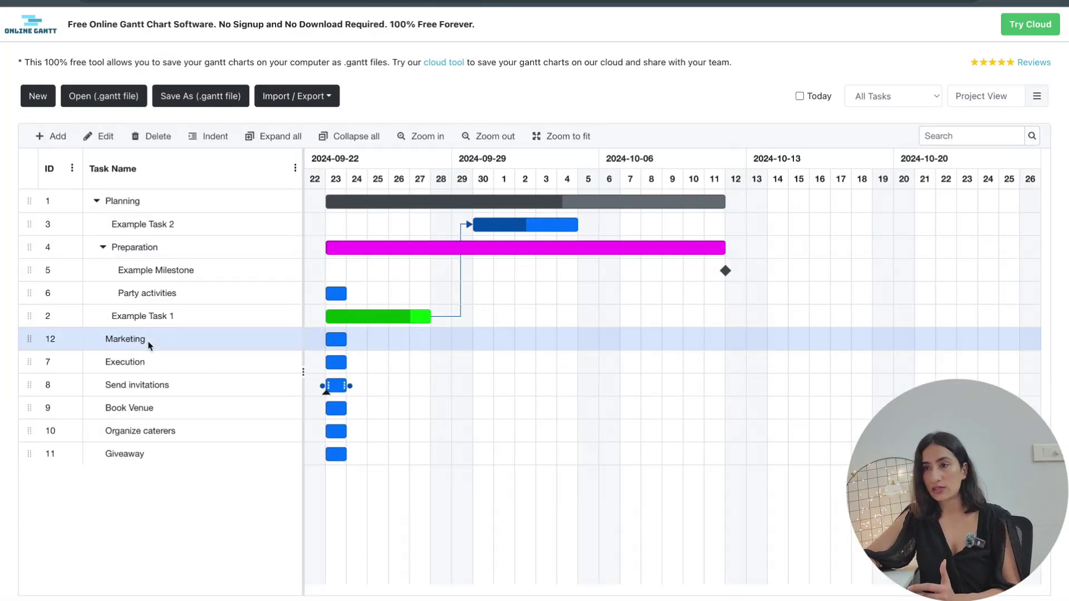
right_click(225, 345)
mouse_move(301, 389)
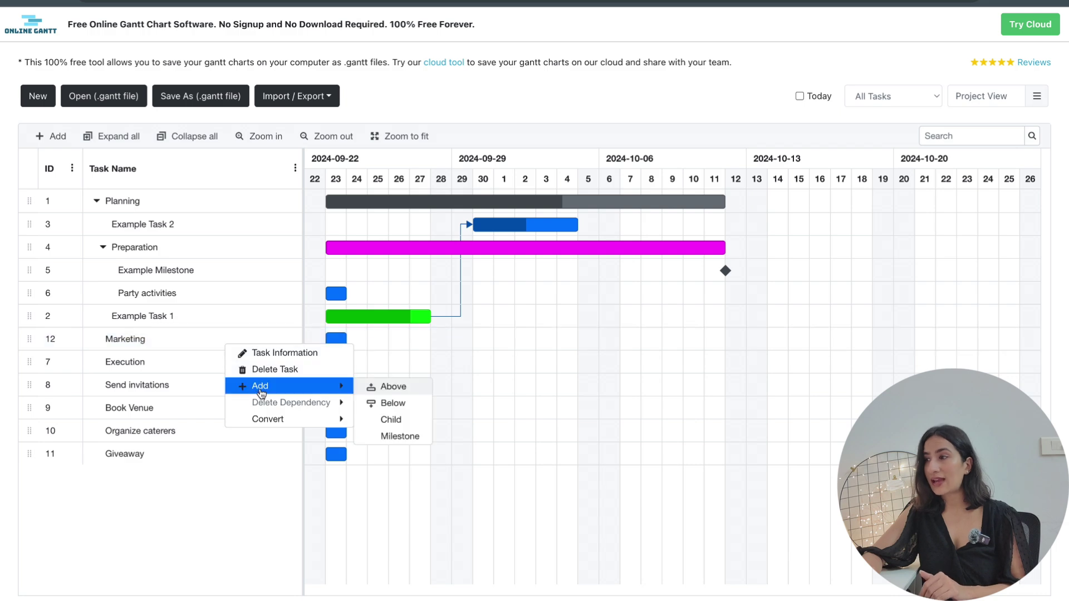
click(384, 421)
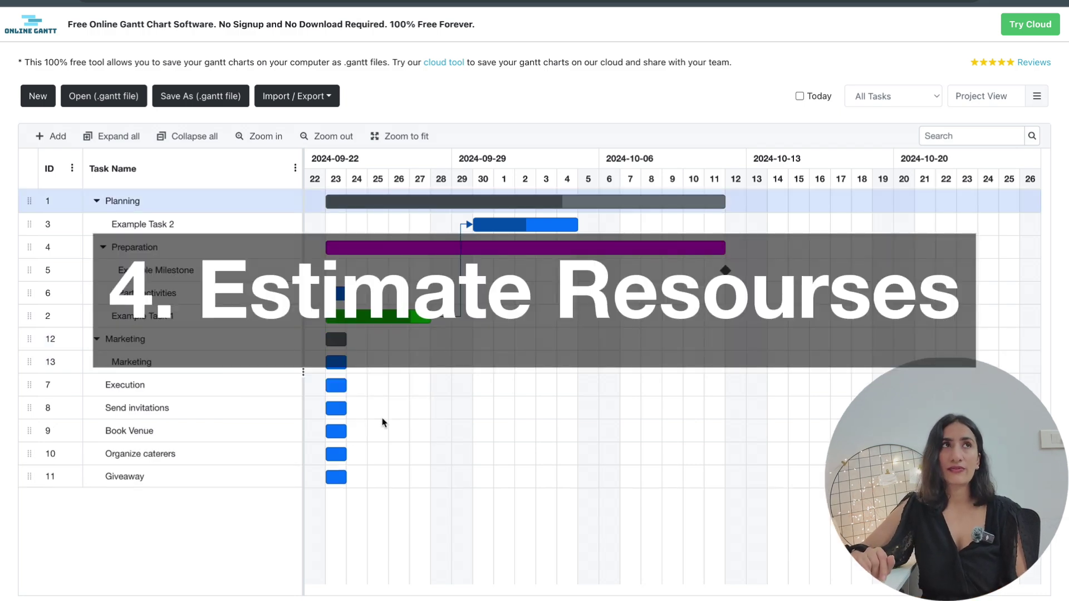
double_click(145, 361)
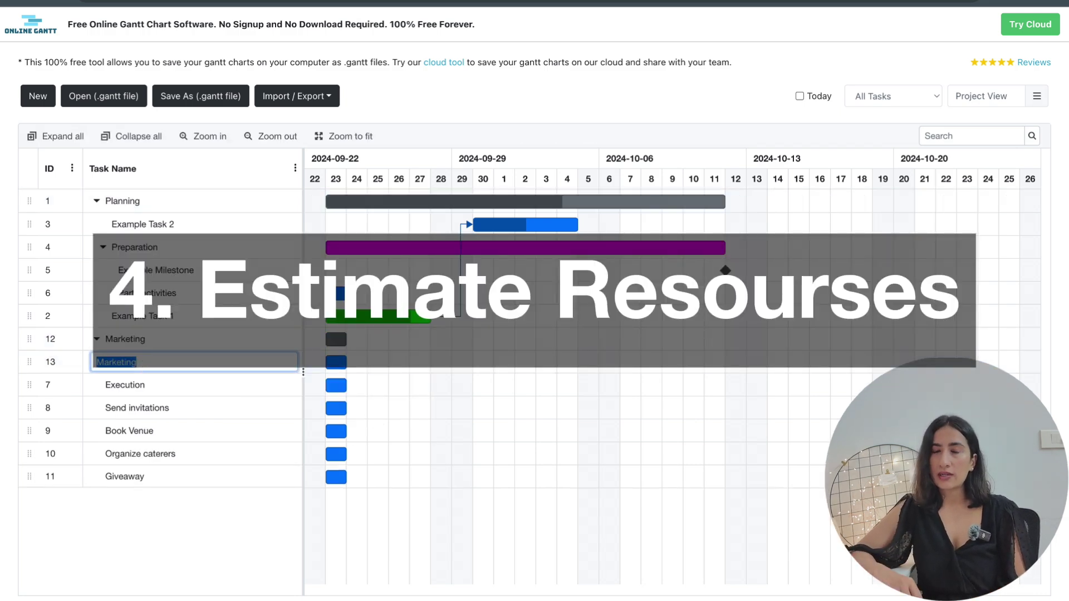
text(Online m)
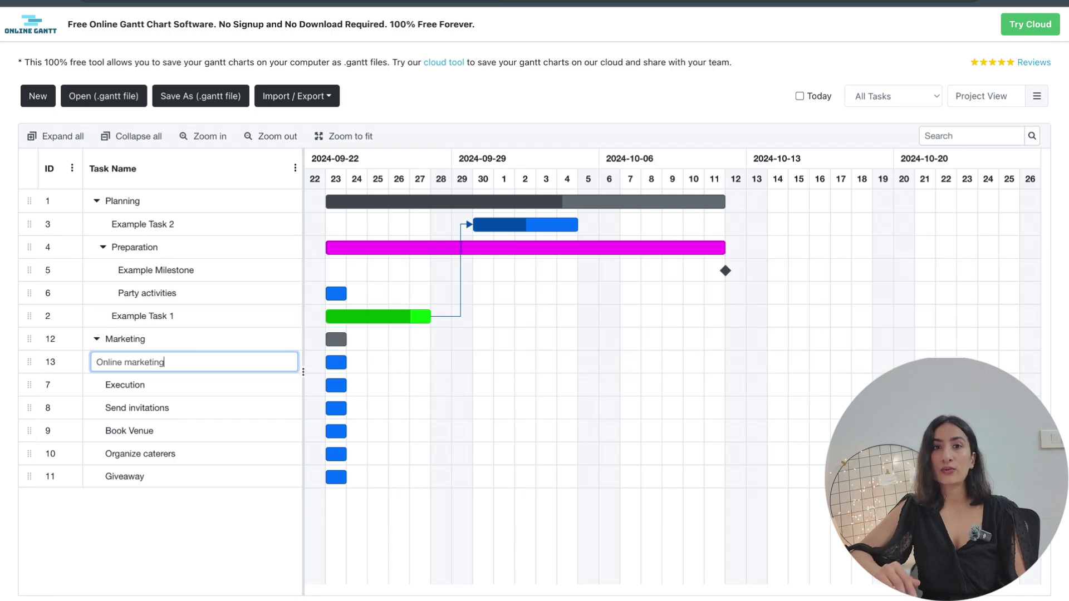
key(Return)
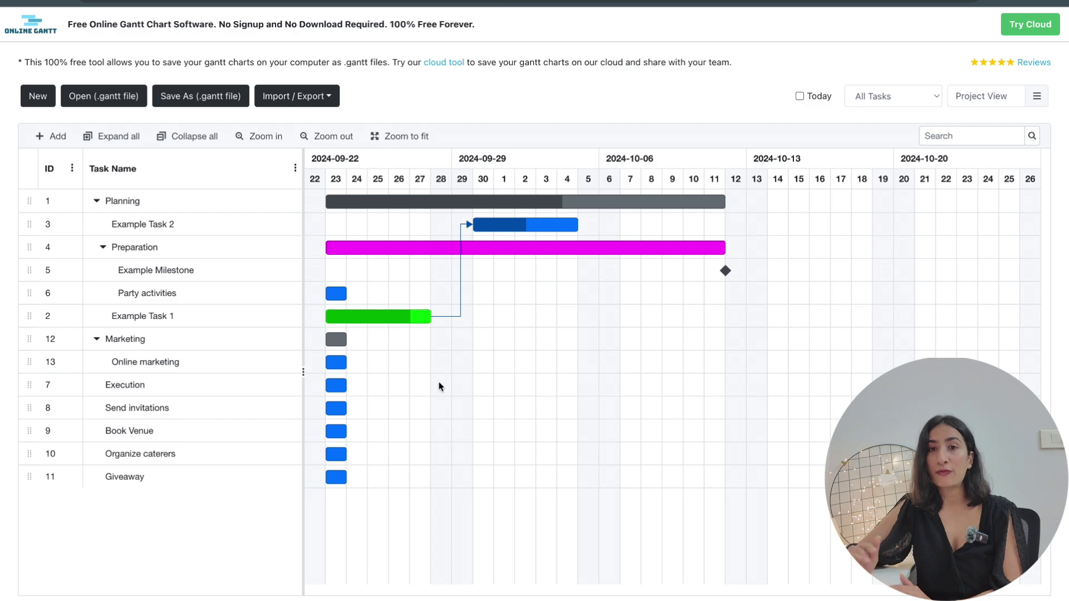
Stretch Online marketing to three days, shift Execution later, and move Book Venue and Organize caterers into October
drag(345, 363, 493, 385)
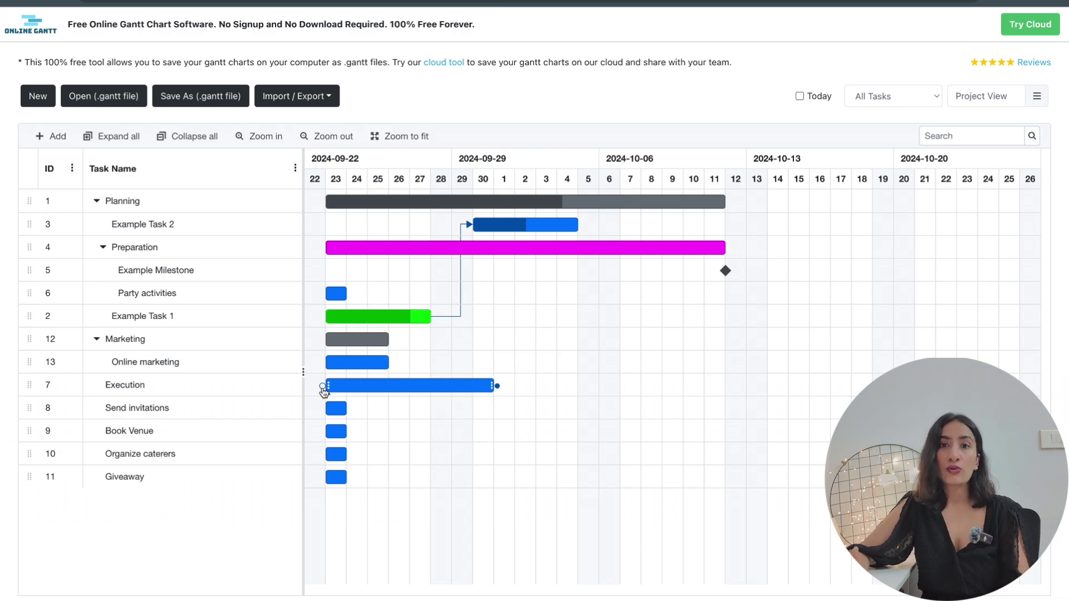
drag(326, 387, 432, 409)
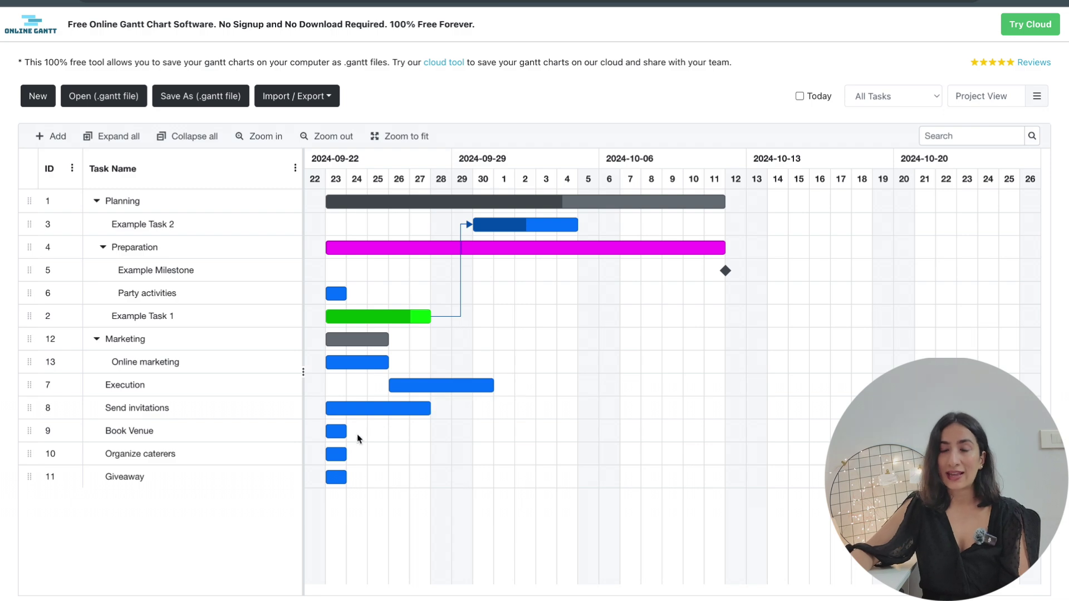
drag(347, 432, 493, 432)
drag(412, 432, 635, 430)
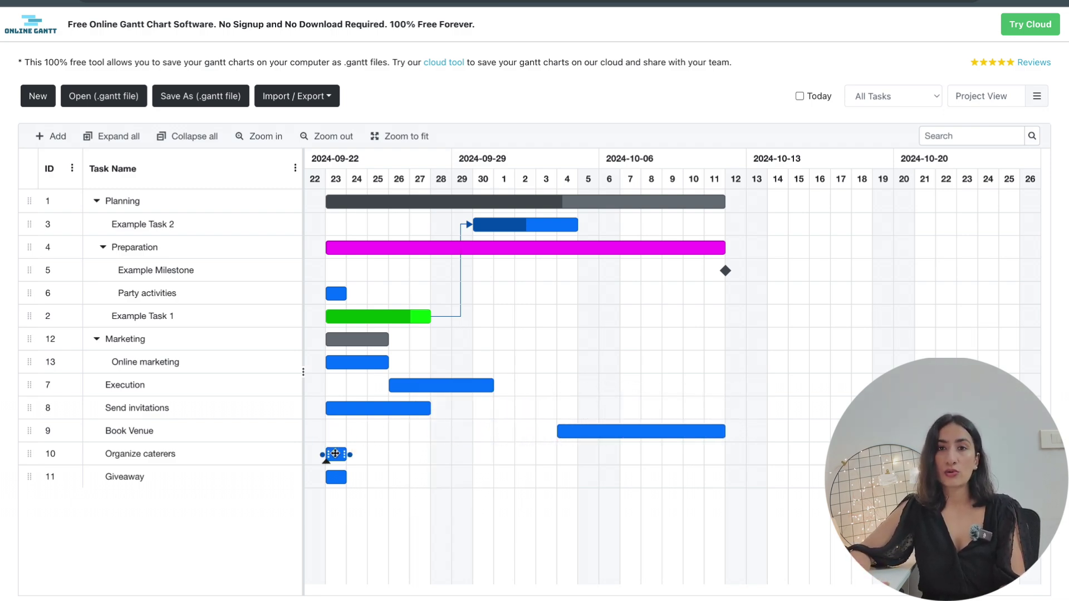
drag(335, 454, 831, 454)
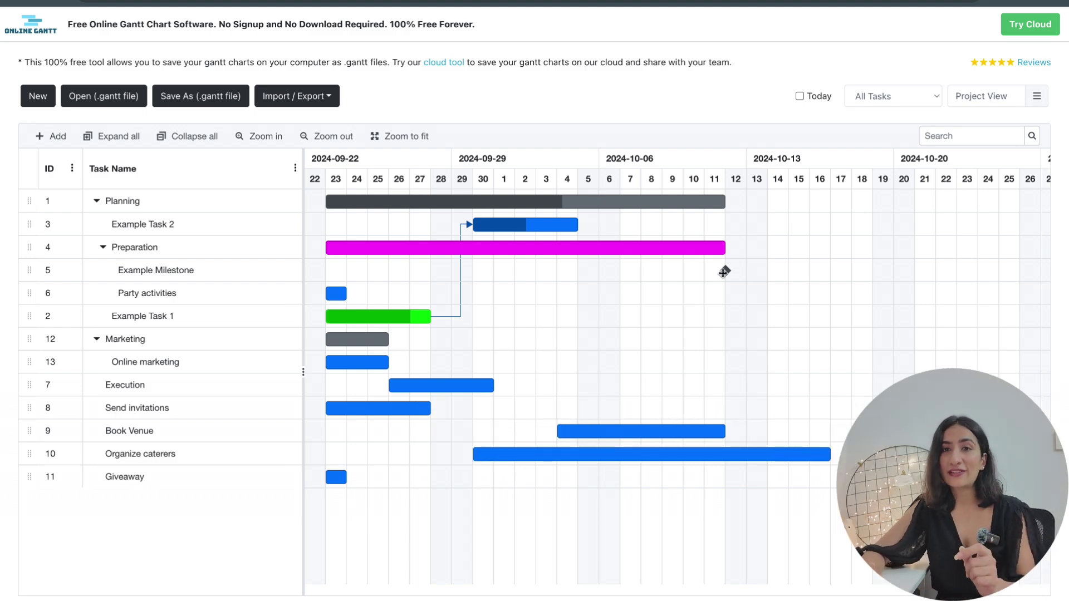
Link Execution so it follows Online marketing
click(390, 340)
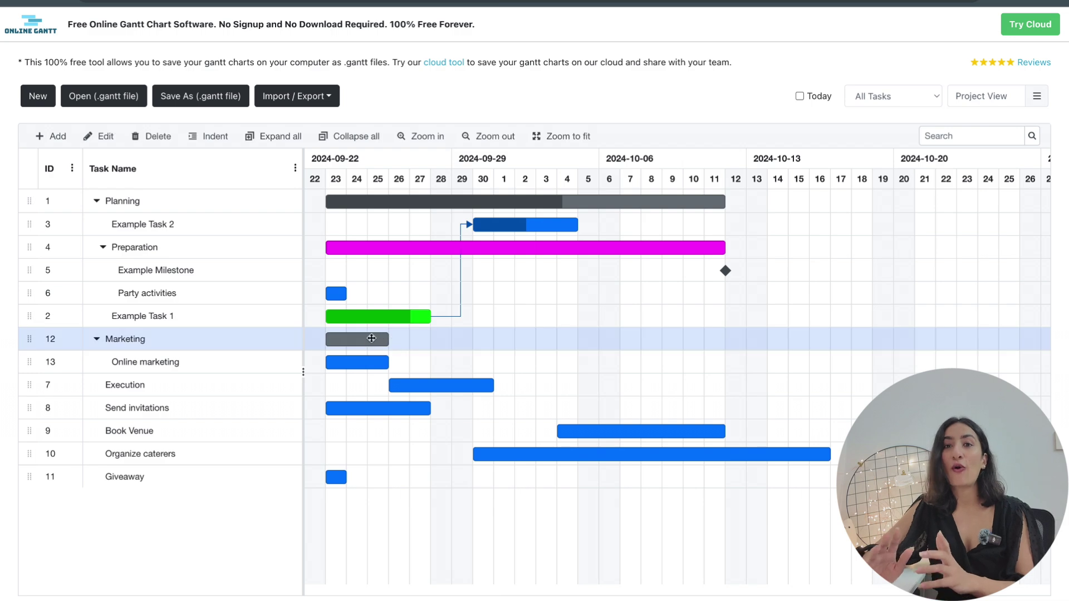
click(373, 346)
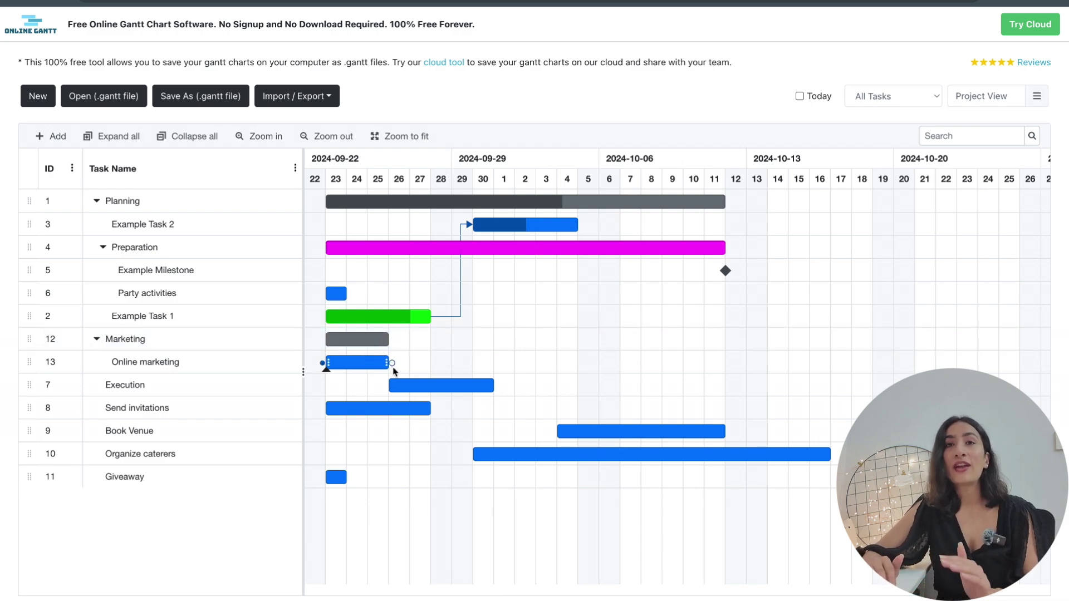
drag(392, 363, 389, 387)
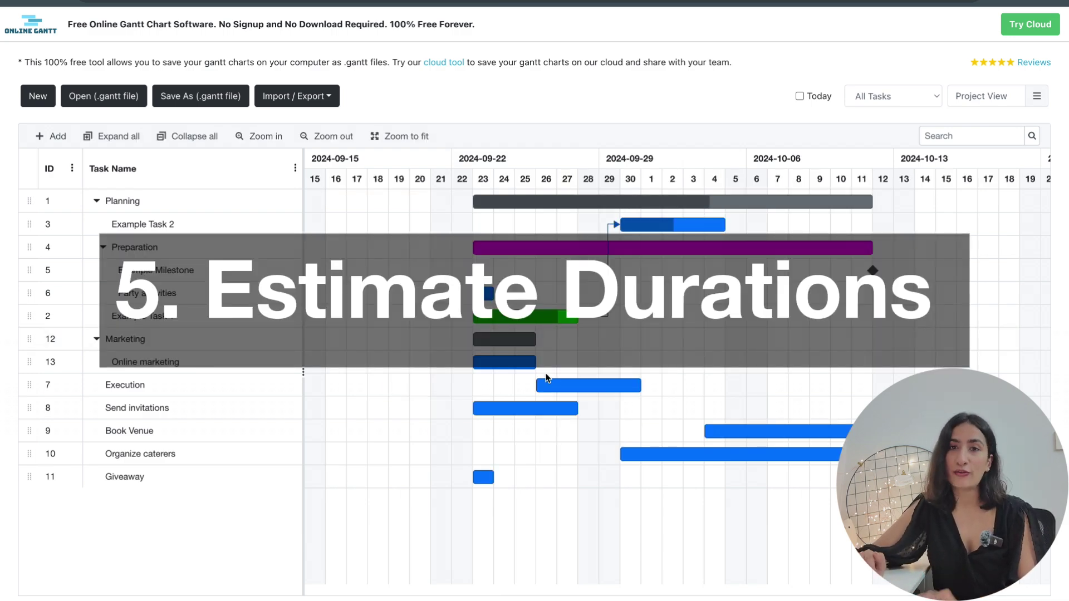
Link Book Venue to follow Send invitations and Organize caterers to follow Giveaway
click(537, 409)
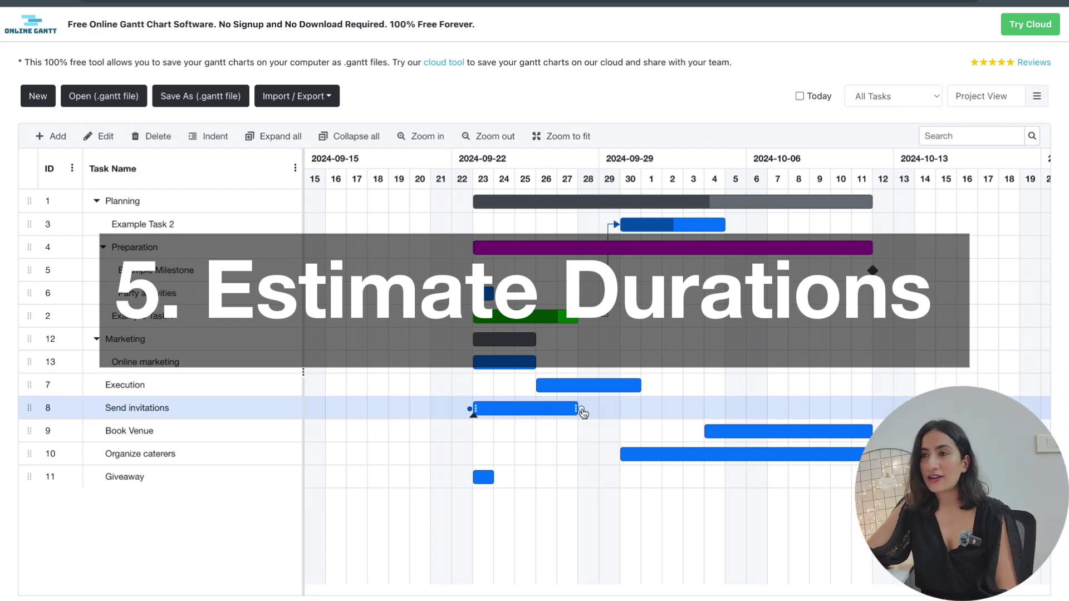
drag(582, 410, 707, 432)
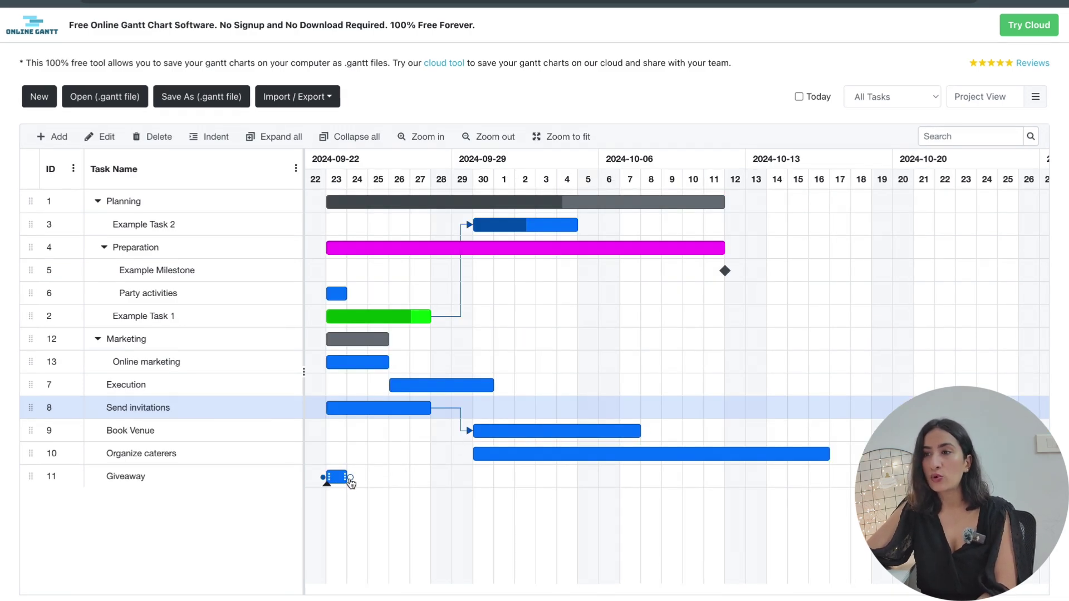
drag(470, 467, 513, 477)
drag(618, 458, 619, 458)
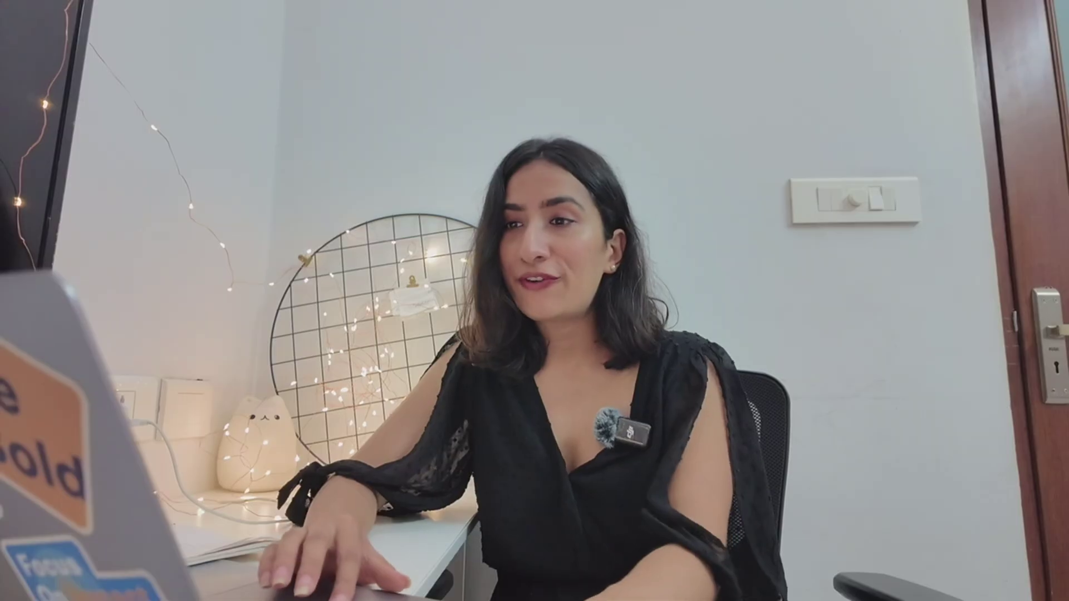